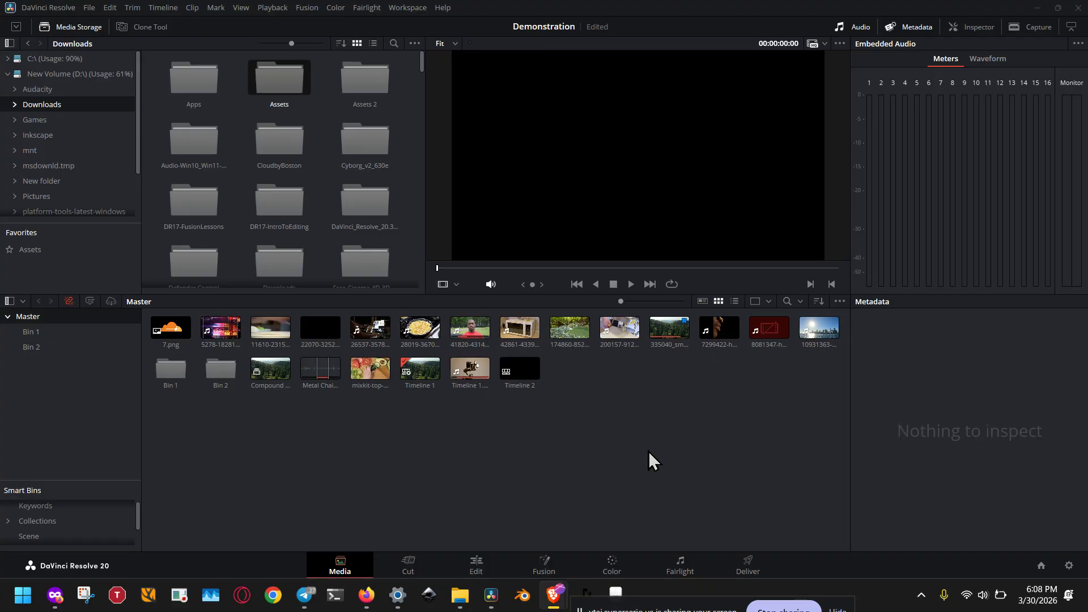
Switch to the Edit page, place the playhead at the cut on Video 1 and select the Timeline 1.mp4 clip.
{"action": "left_click", "coordinate": [479, 564]}
{"action": "left_click_drag", "start_coordinate": [528, 314], "coordinate": [519, 314]}
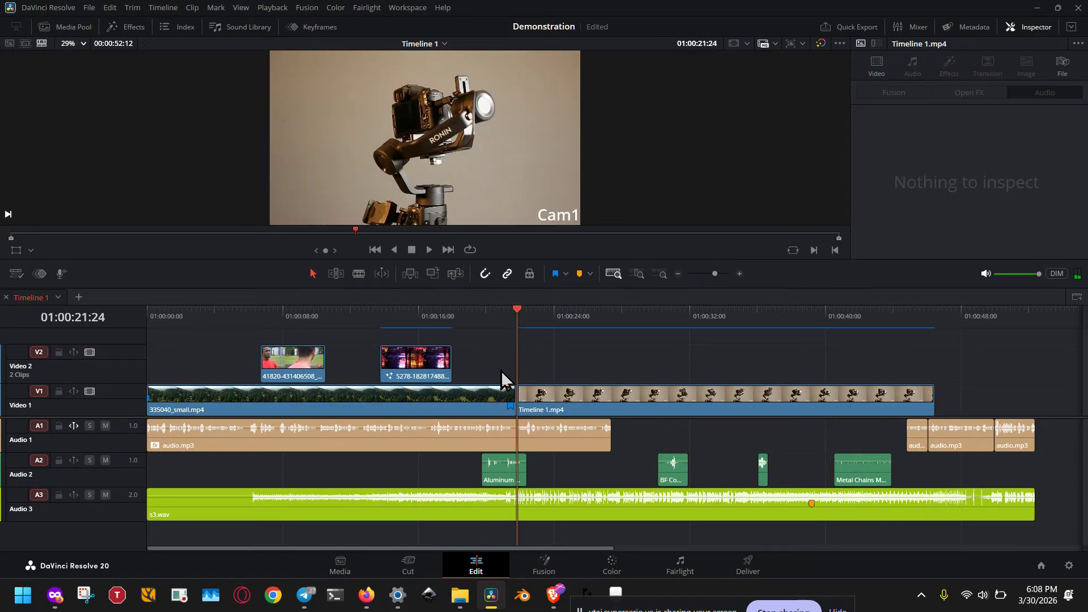
{"action": "left_click", "coordinate": [528, 405]}
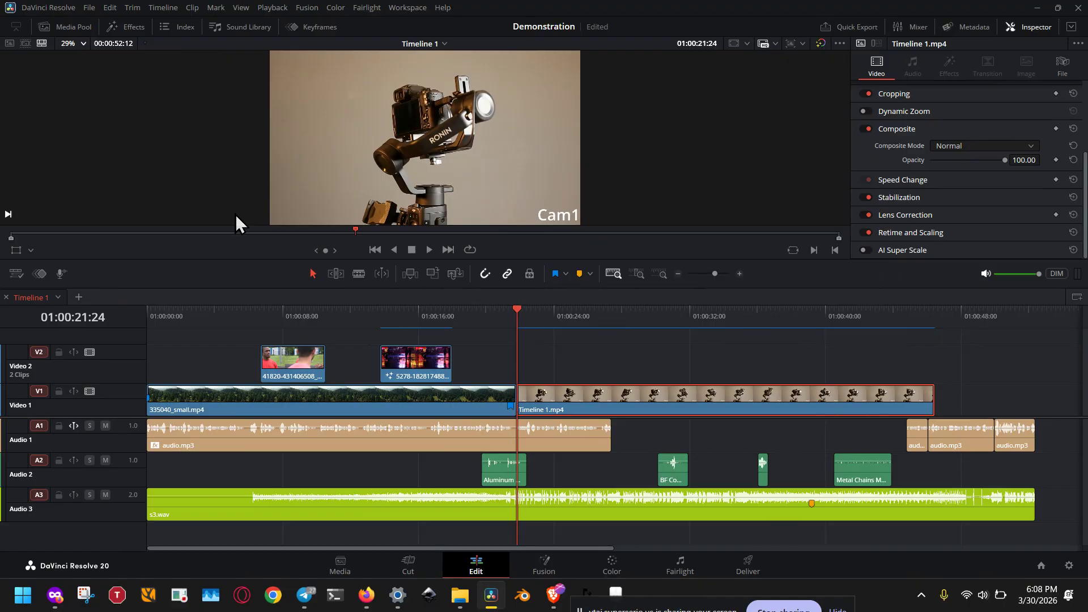
Add a Dip To Color Dissolve video transition at the cut between 335040_small.mp4 and Timeline 1.mp4 on Video 1.
{"action": "left_click", "coordinate": [128, 25]}
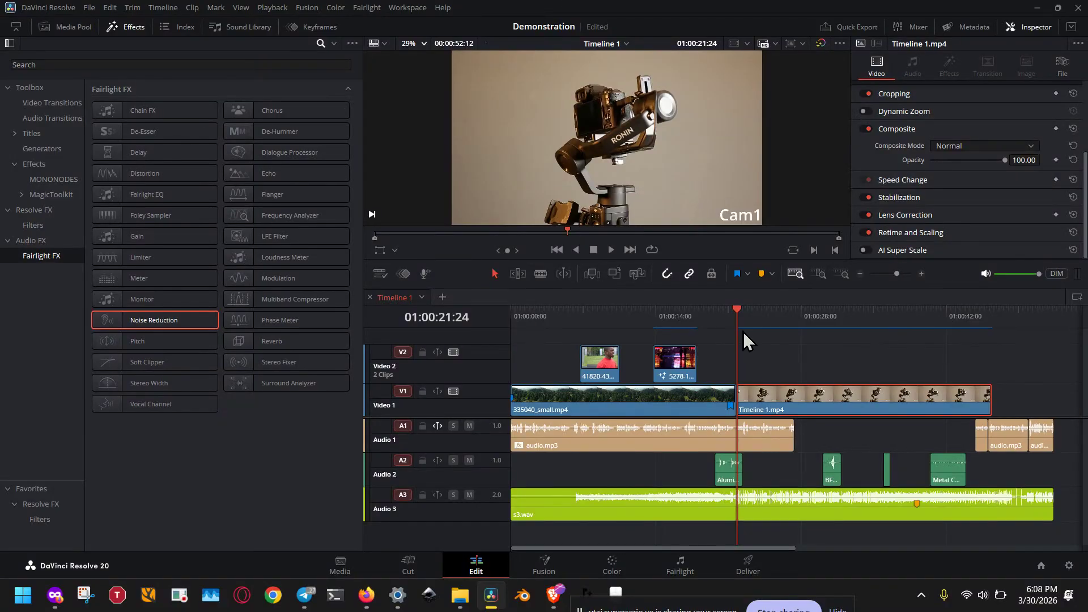
{"action": "left_click_drag", "start_coordinate": [736, 322], "coordinate": [993, 314]}
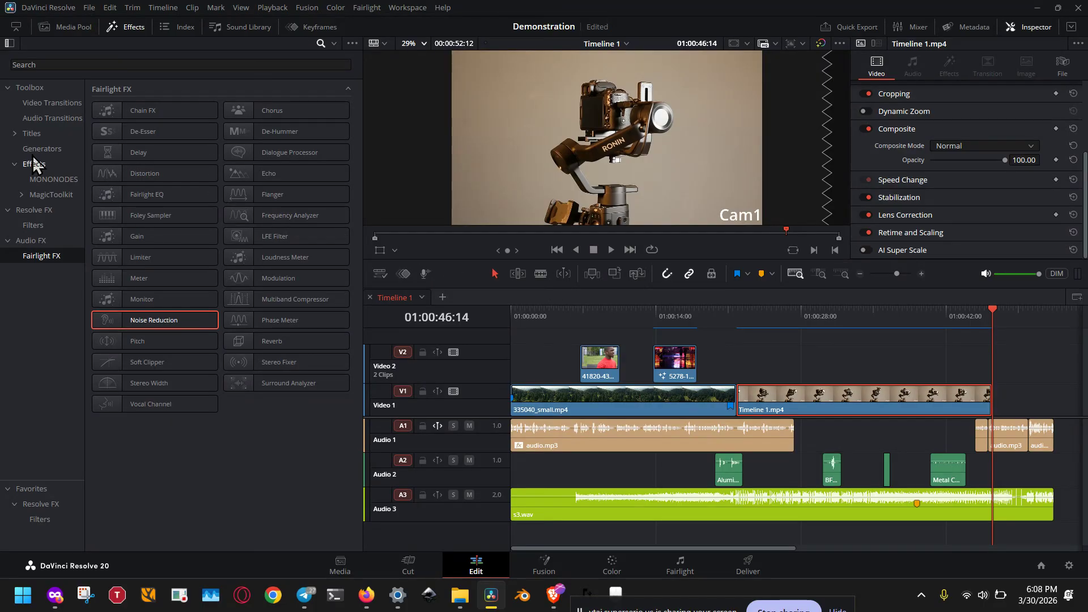
{"action": "left_click", "coordinate": [38, 103]}
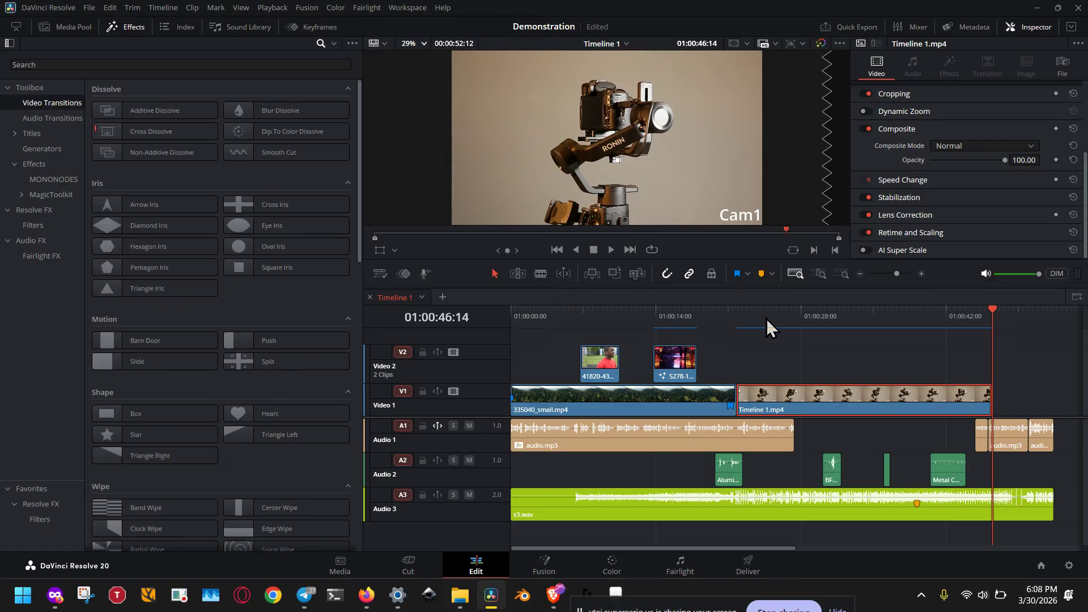
{"action": "left_click_drag", "start_coordinate": [767, 320], "coordinate": [744, 322]}
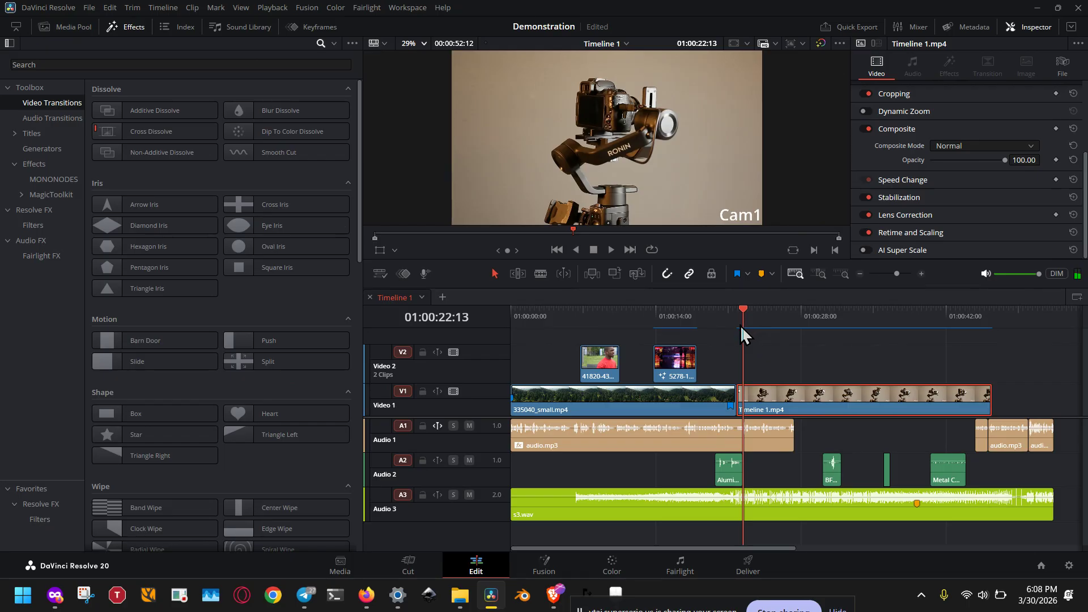
{"action": "left_click", "coordinate": [740, 325]}
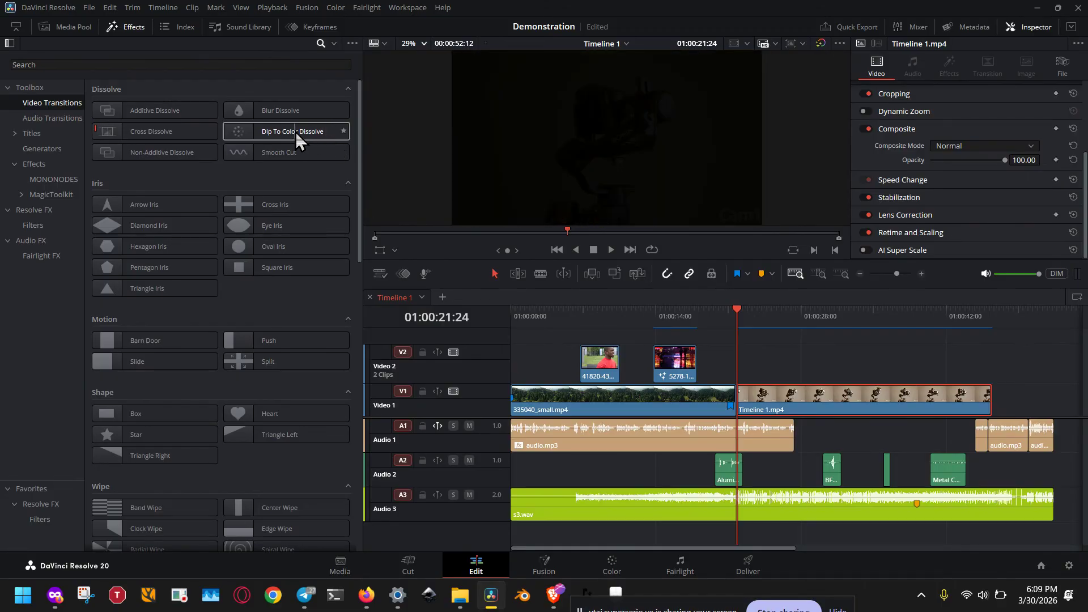
{"action": "left_click_drag", "start_coordinate": [296, 138], "coordinate": [739, 397]}
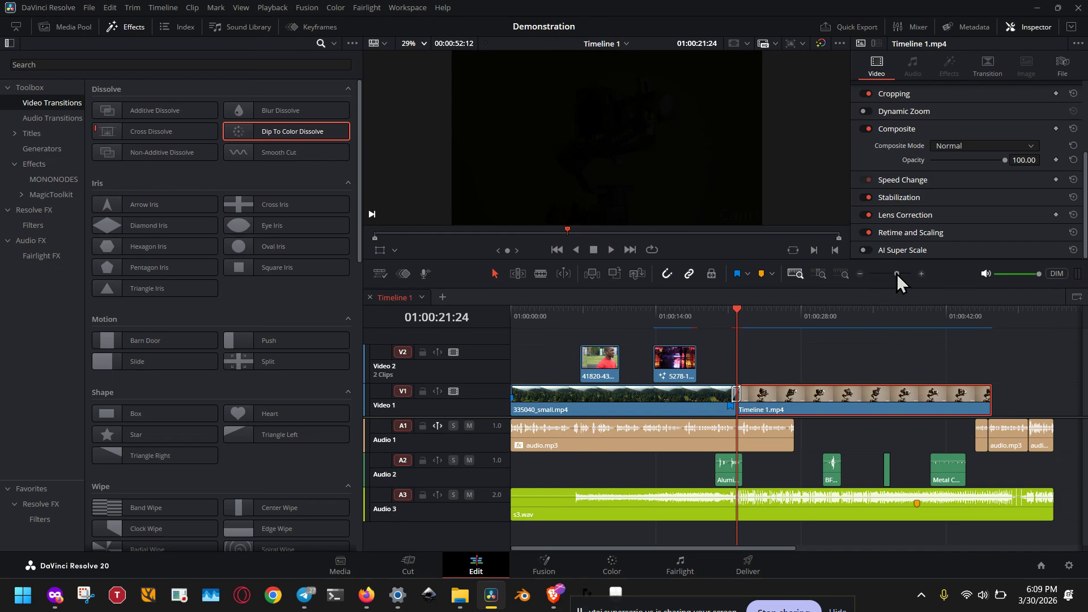
Collapse the three audio tracks and Video 2 to minimum height and make the Video 1 track taller around the transition.
{"action": "left_click_drag", "start_coordinate": [896, 274], "coordinate": [906, 273]}
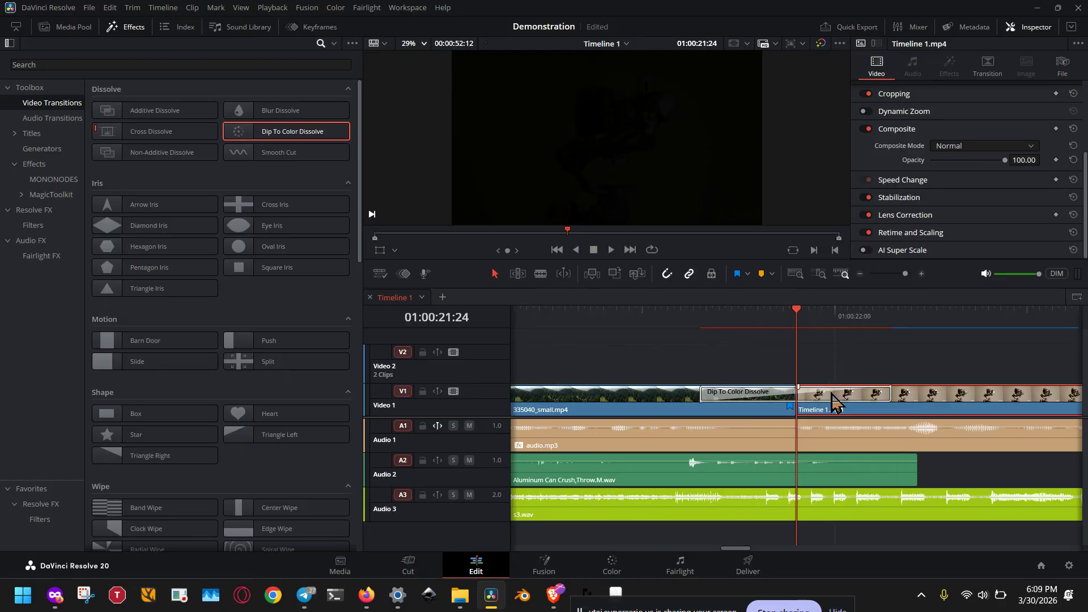
{"action": "left_click", "coordinate": [834, 394]}
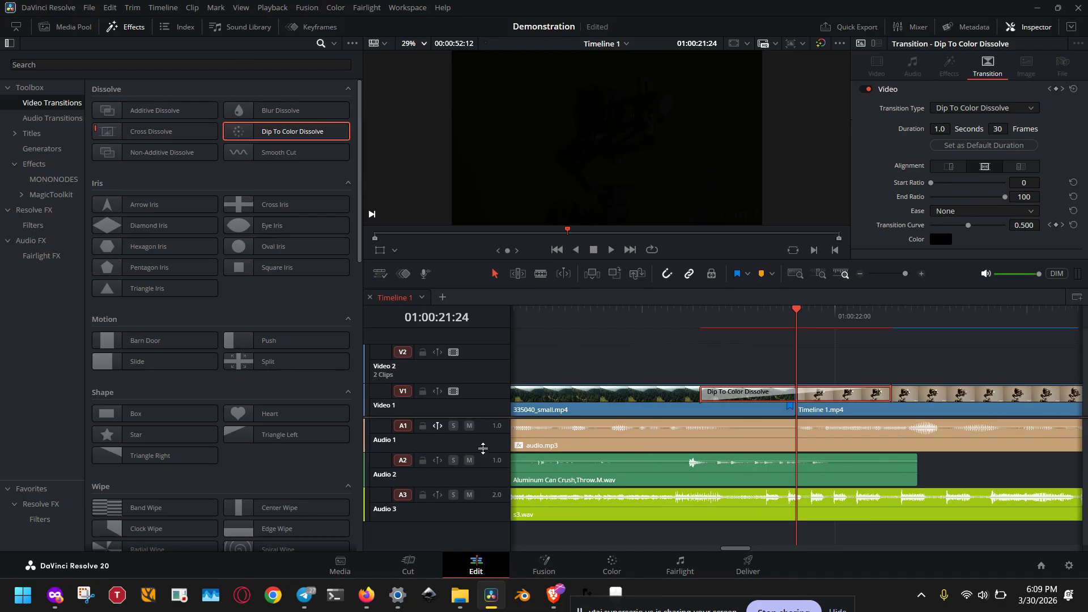
{"action": "left_click_drag", "start_coordinate": [483, 452], "coordinate": [486, 420]}
{"action": "left_click_drag", "start_coordinate": [486, 473], "coordinate": [485, 451]}
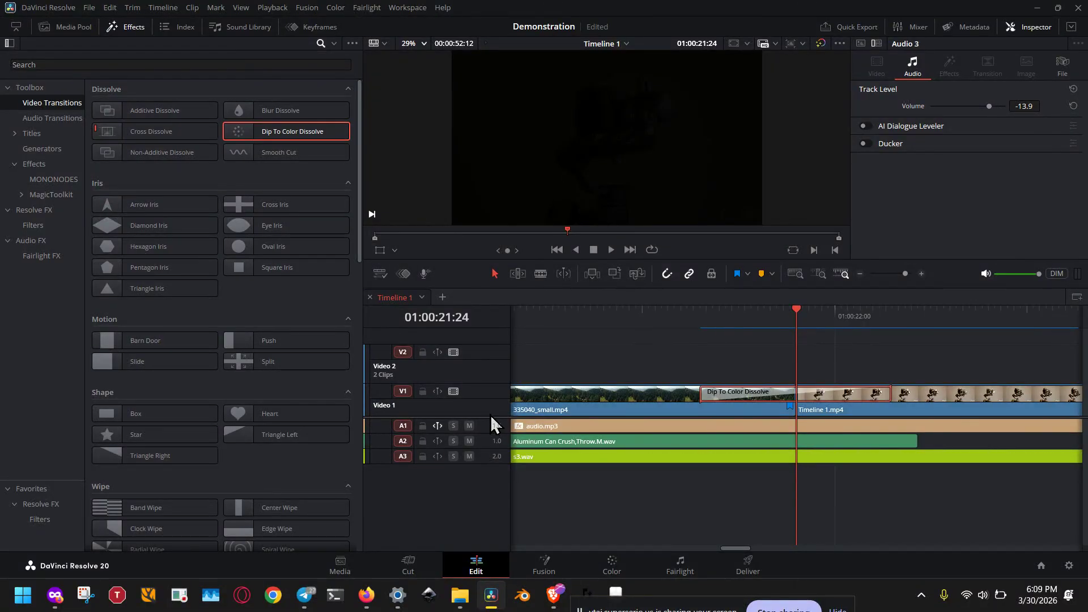
{"action": "left_click_drag", "start_coordinate": [487, 417], "coordinate": [490, 390]}
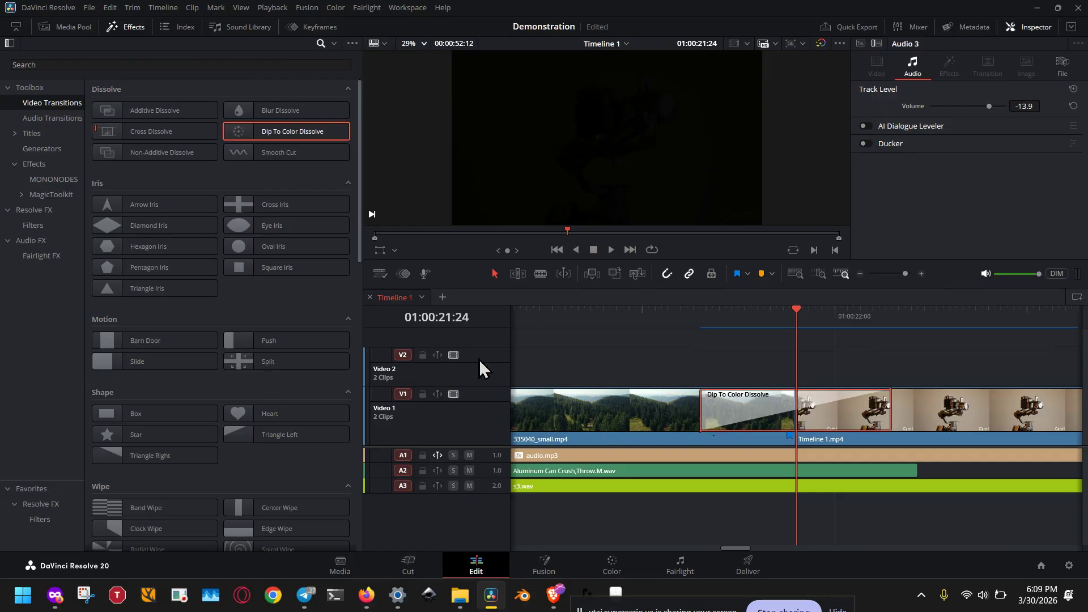
{"action": "left_click_drag", "start_coordinate": [482, 348], "coordinate": [488, 393]}
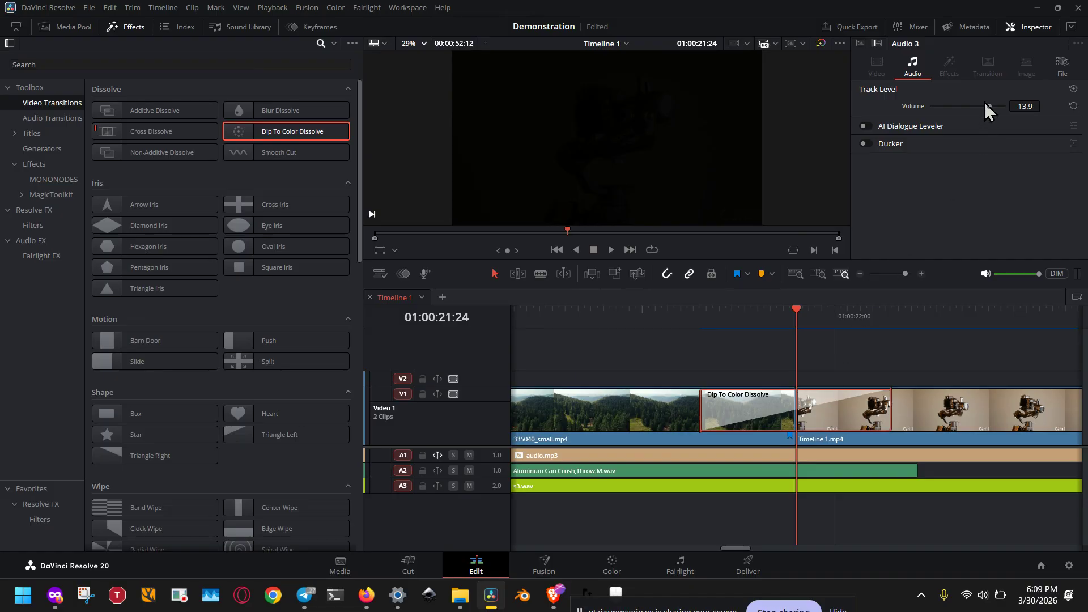
Hide the effects library, set the Dip To Color Dissolve transition's color to white (#ffffff) and save the project.
{"action": "left_click", "coordinate": [832, 402]}
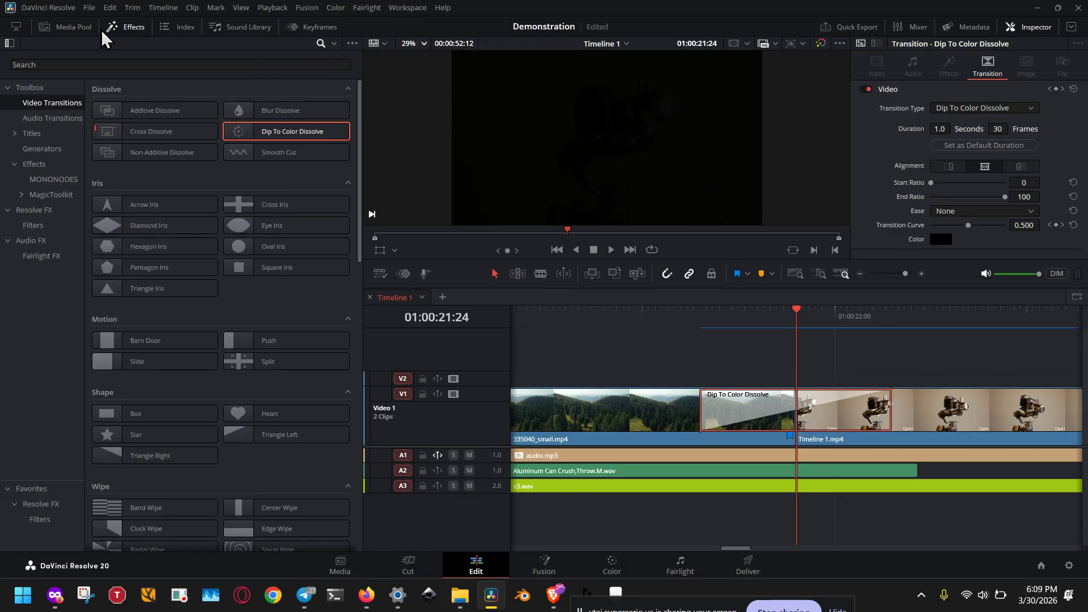
{"action": "left_click", "coordinate": [122, 27]}
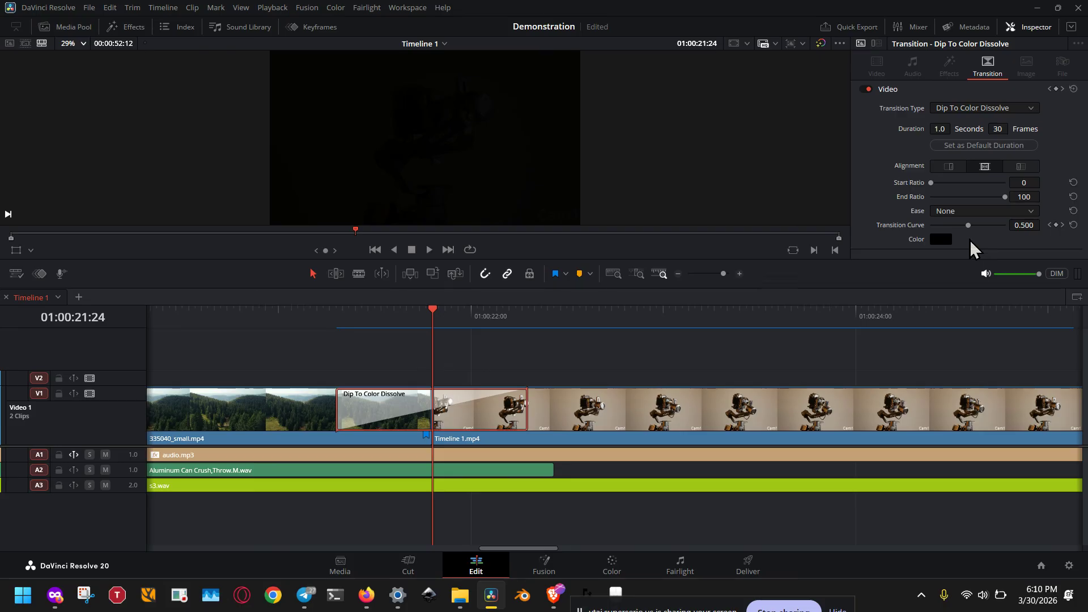
{"action": "left_click", "coordinate": [945, 240]}
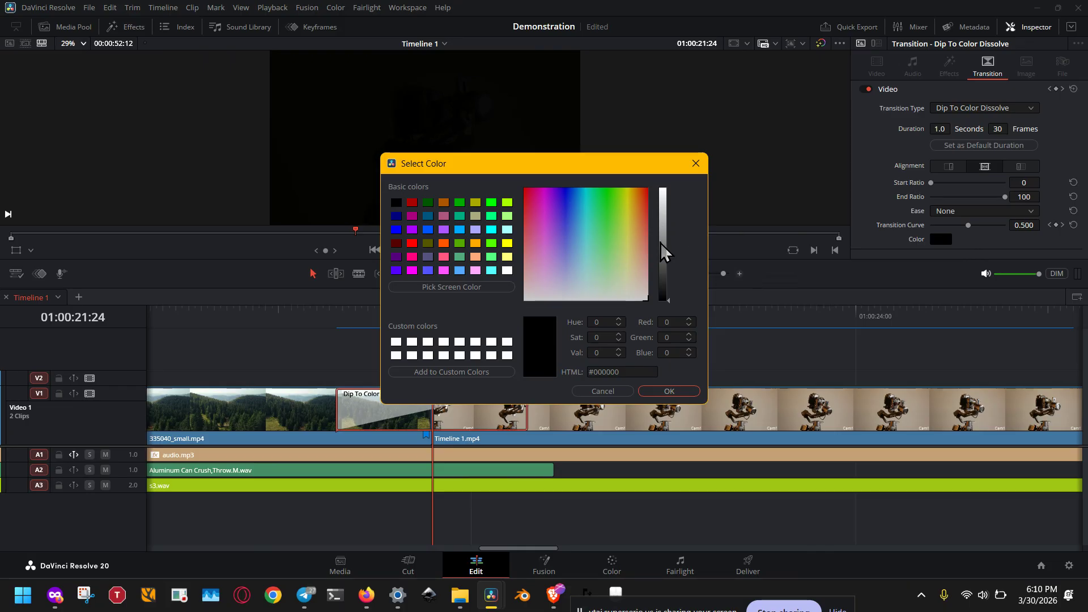
{"action": "left_click_drag", "start_coordinate": [662, 297], "coordinate": [766, 120]}
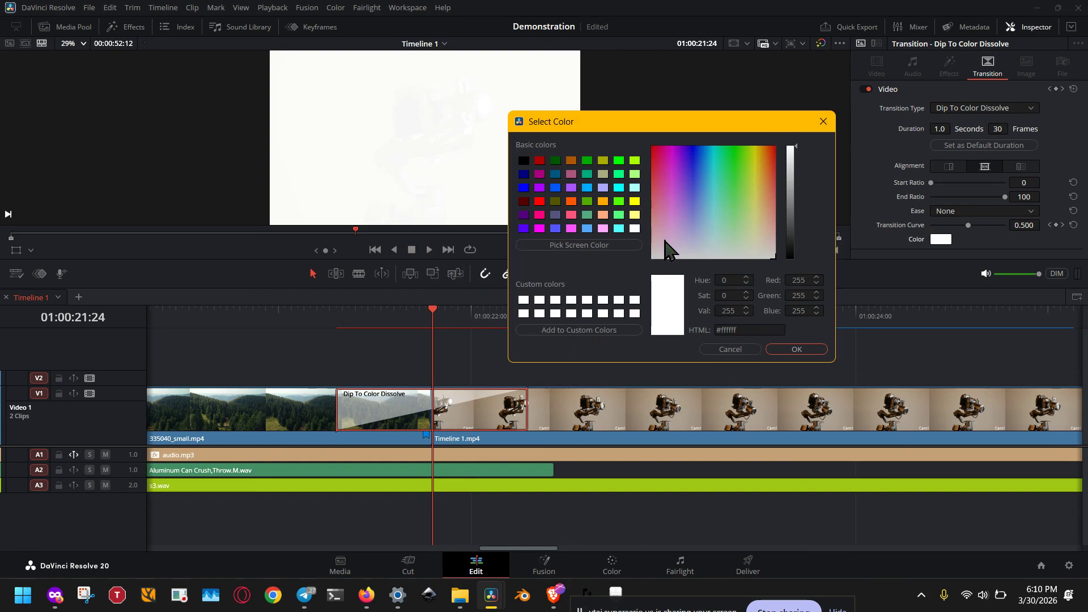
{"action": "left_click", "coordinate": [749, 329]}
{"action": "left_click", "coordinate": [808, 281]}
{"action": "left_click", "coordinate": [810, 294]}
{"action": "left_click", "coordinate": [807, 350]}
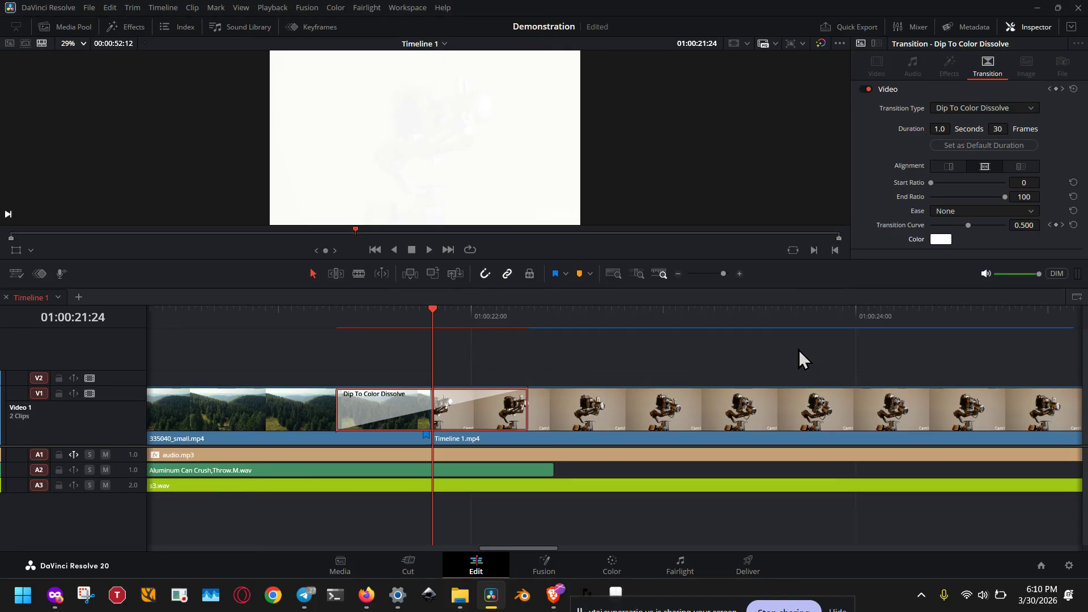
{"action": "key", "text": "ctrl+s"}
Lengthen the Dip To Color Dissolve transition to 2.0 seconds (61 frames).
{"action": "left_click_drag", "start_coordinate": [941, 129], "coordinate": [970, 129]}
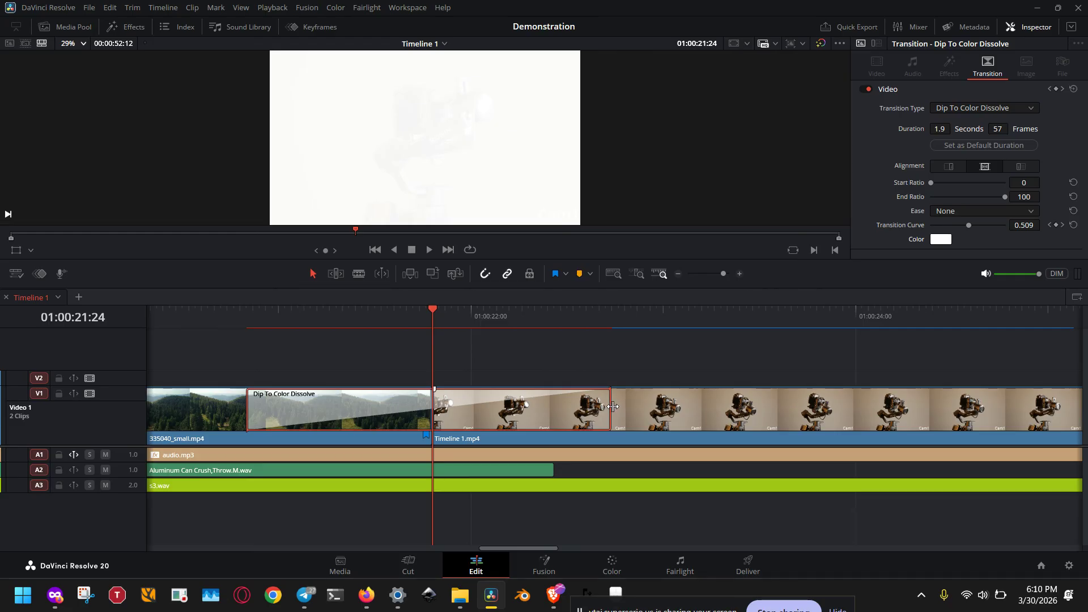
{"action": "left_click_drag", "start_coordinate": [613, 406], "coordinate": [624, 407]}
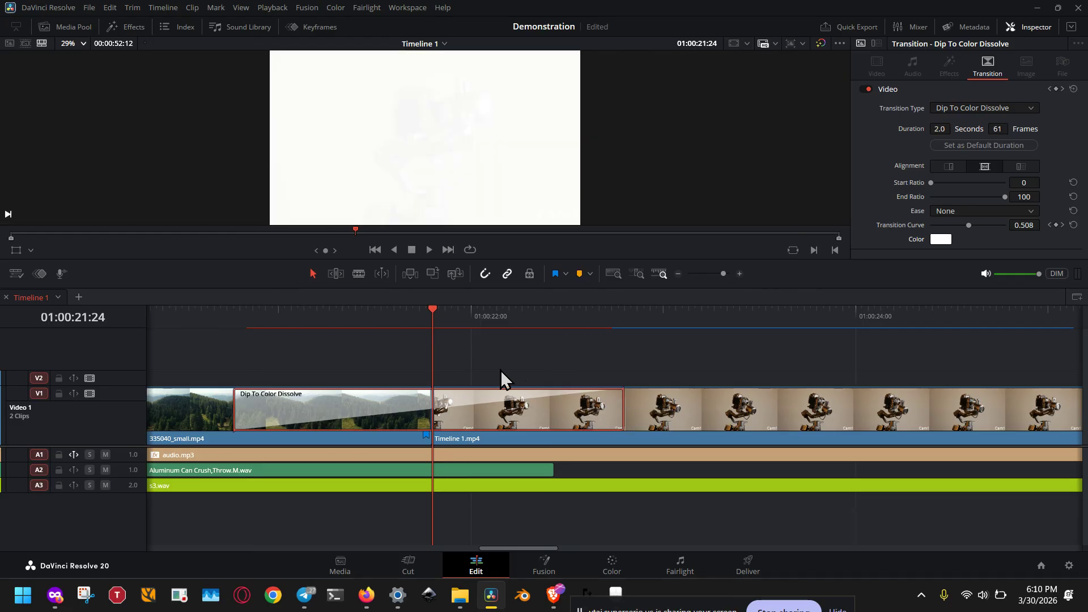
Play the timeline from 01:00:19:03 through the transition, muting Audio 1, Audio 2 and Audio 3, and stop after it.
{"action": "left_click", "coordinate": [679, 273]}
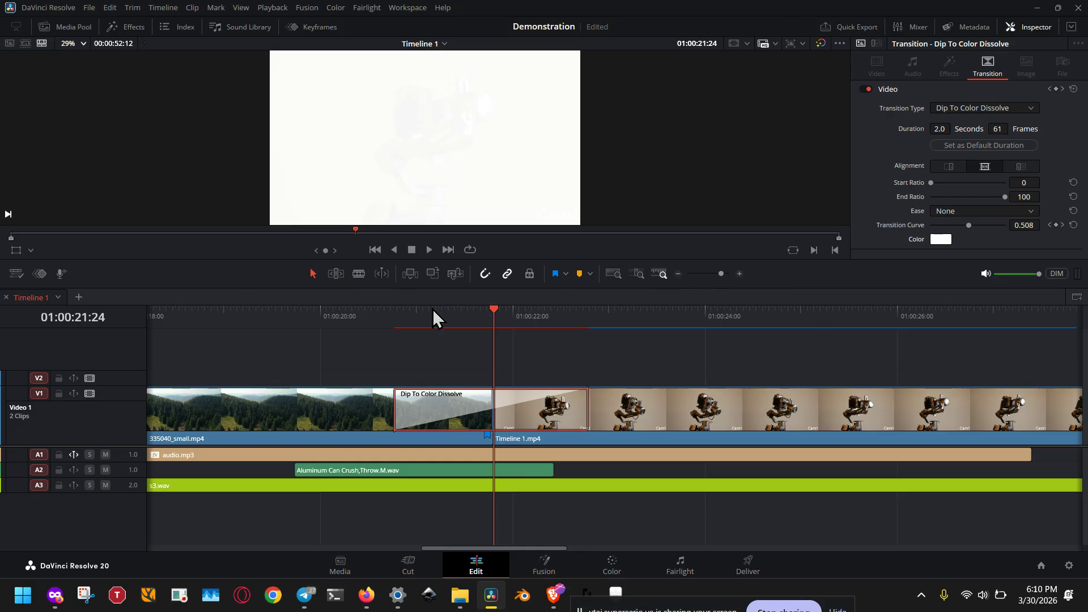
{"action": "left_click", "coordinate": [233, 315]}
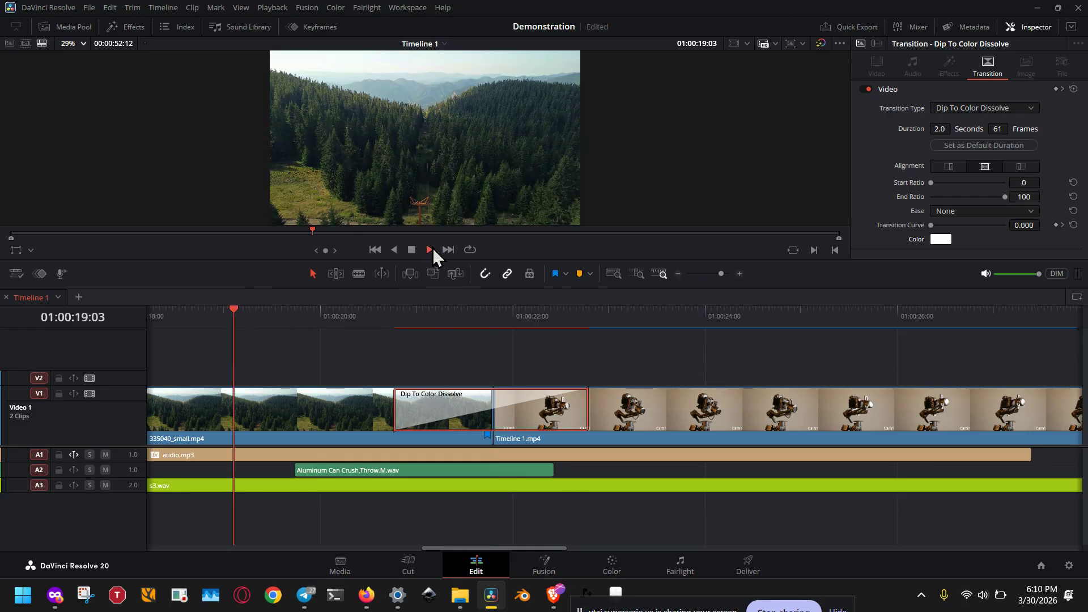
{"action": "left_click", "coordinate": [433, 247]}
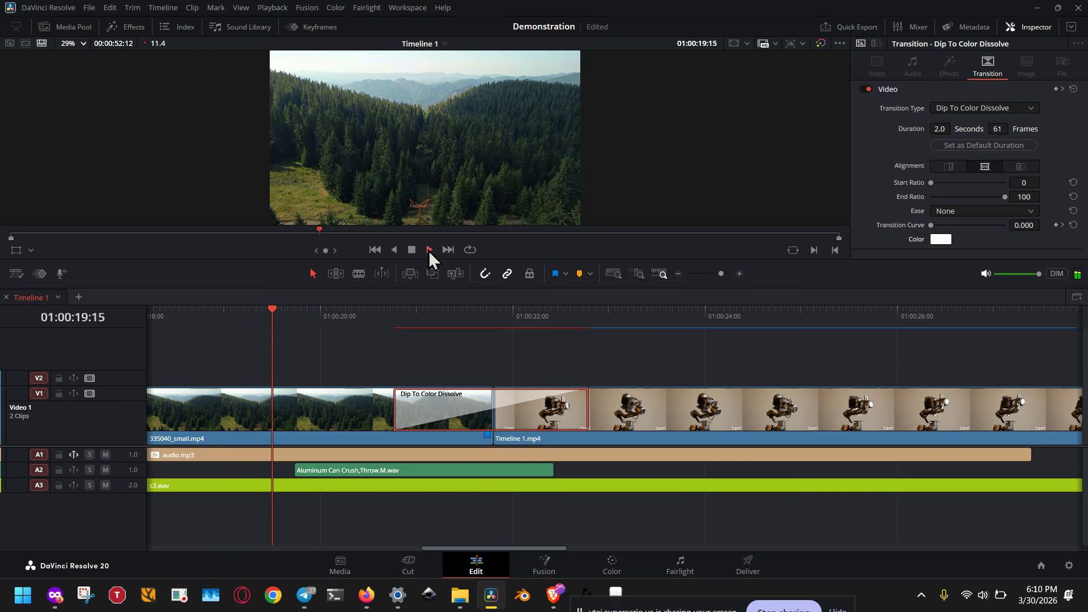
{"action": "left_click", "coordinate": [106, 454]}
{"action": "left_click", "coordinate": [106, 469]}
{"action": "left_click", "coordinate": [106, 485]}
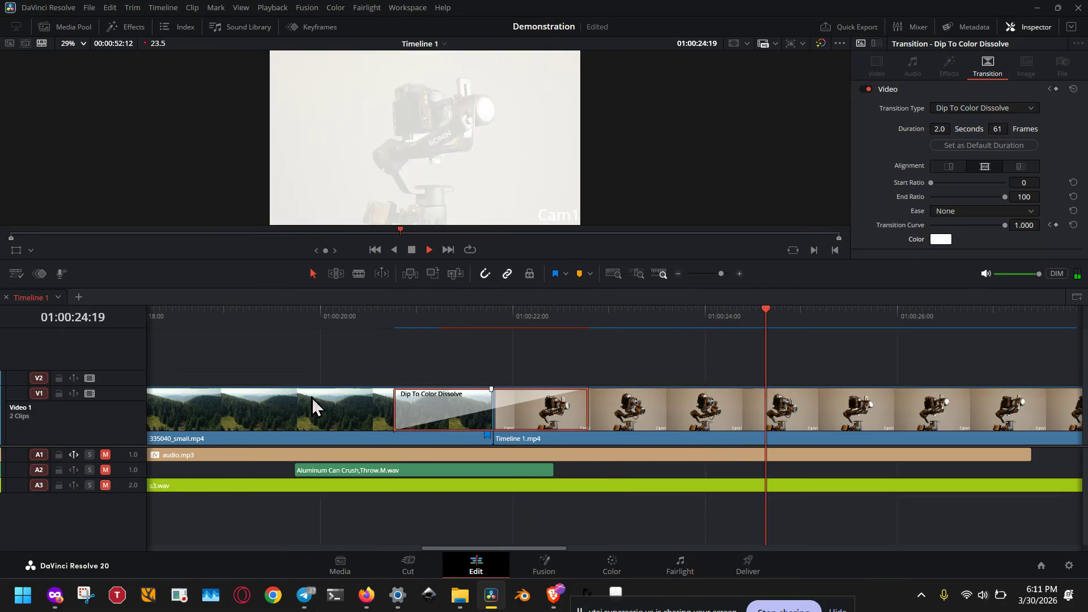
{"action": "left_click", "coordinate": [412, 250]}
Bring the end of the Timeline 1.mp4 clip on Video 1 into view.
{"action": "scroll", "coordinate": [546, 375], "scroll_direction": "right", "scroll_amount": 5}
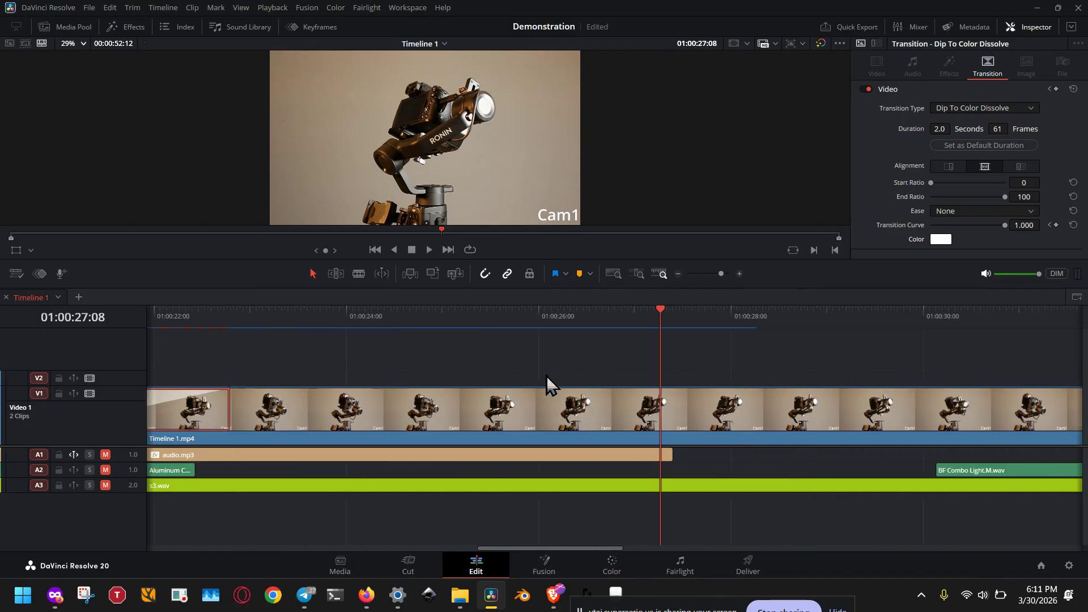
{"action": "scroll", "coordinate": [546, 376], "scroll_direction": "right", "scroll_amount": 9}
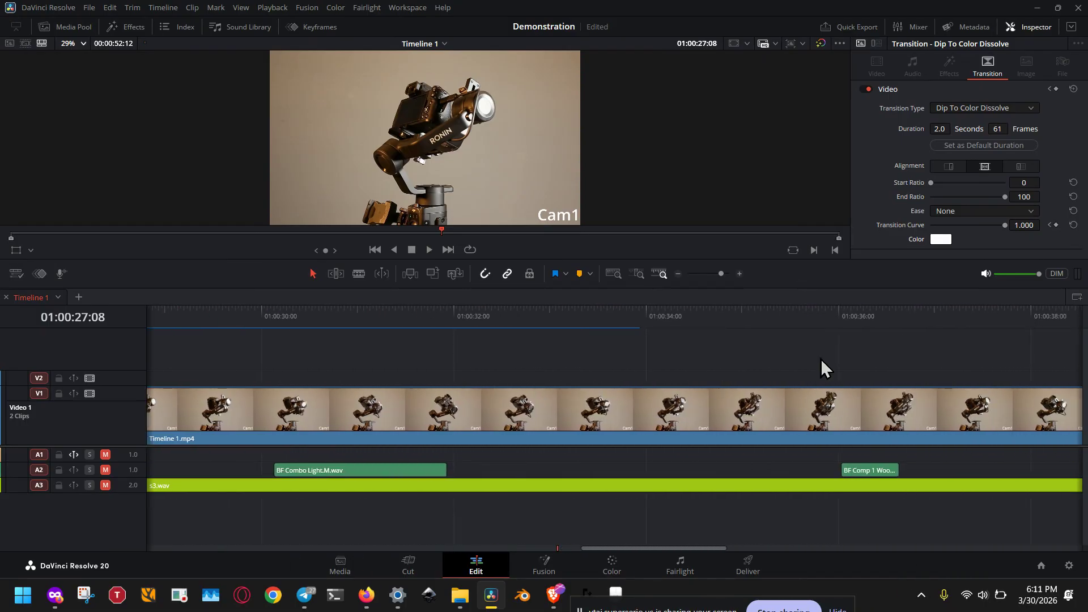
{"action": "scroll", "coordinate": [821, 362], "scroll_direction": "right", "scroll_amount": 7}
{"action": "scroll", "coordinate": [683, 375], "scroll_direction": "right", "scroll_amount": 2}
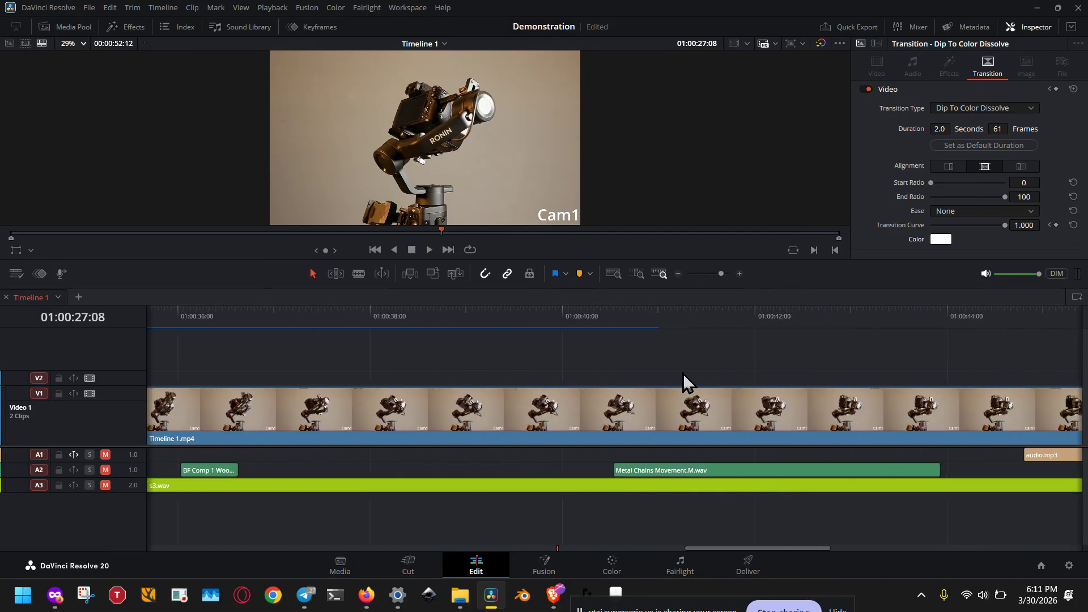